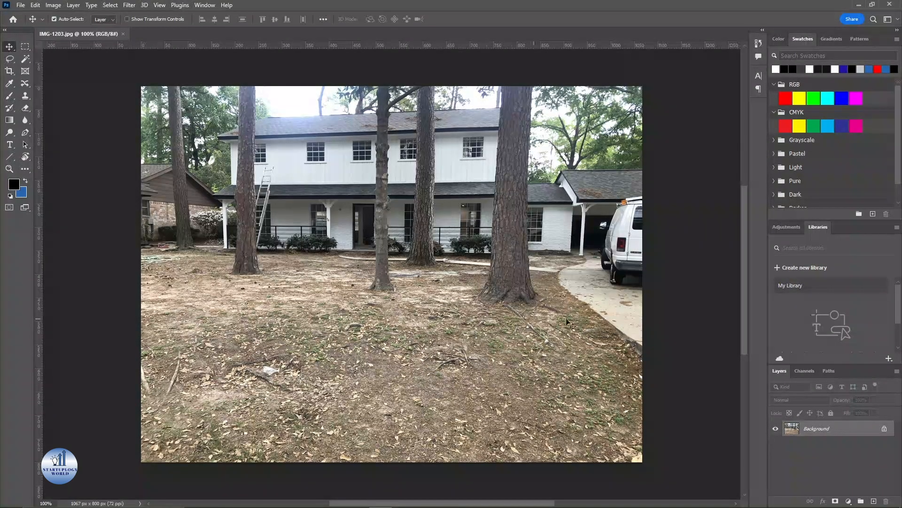
Step: Duplicate the Background layer and start a Pen tool path along the driveway's curb from the photo's edge
drag(822, 429, 873, 501)
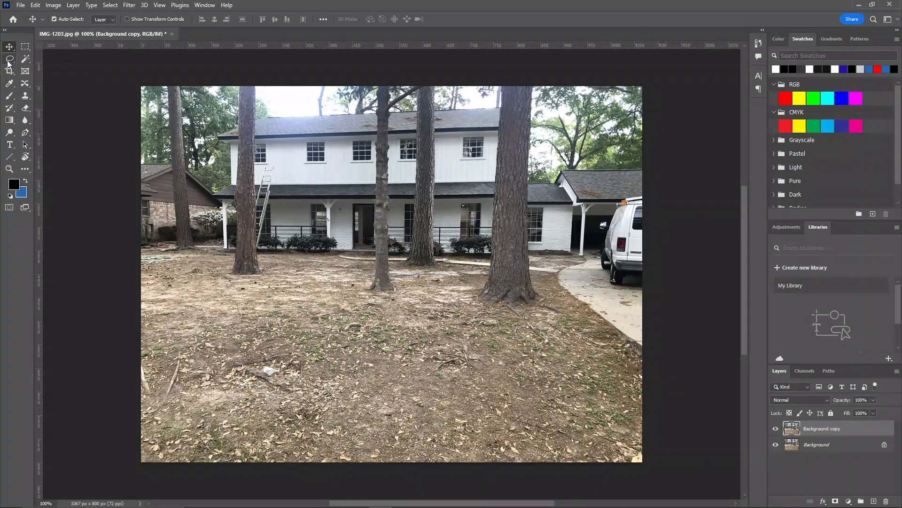
click(22, 133)
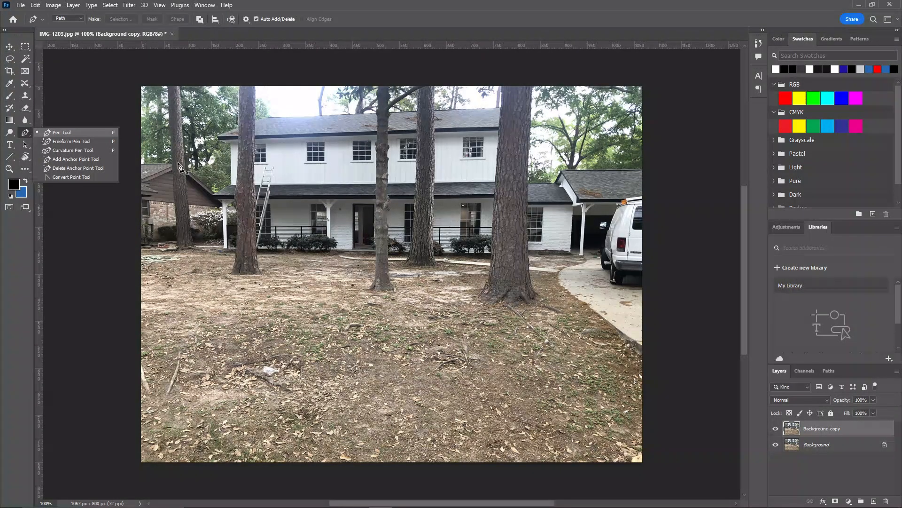
scroll(466, 335, right, 5)
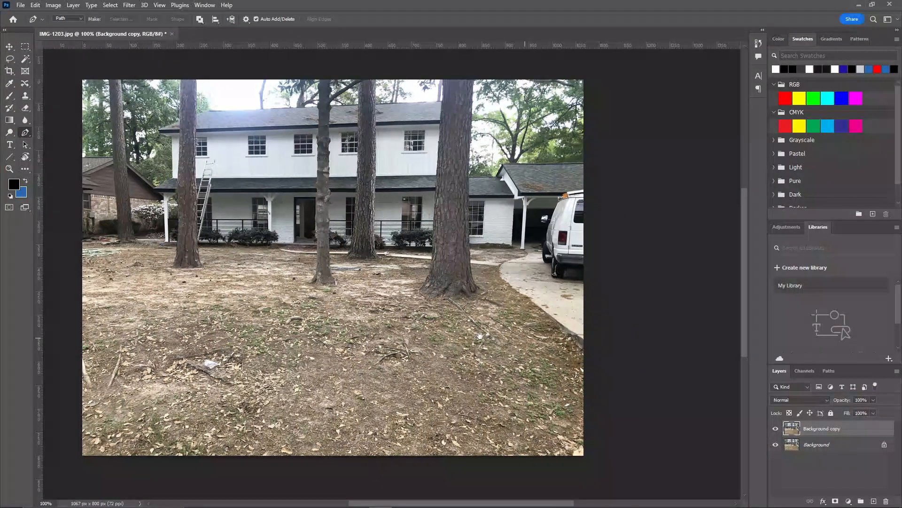
scroll(465, 335, up, 3)
scroll(465, 335, up, 3)
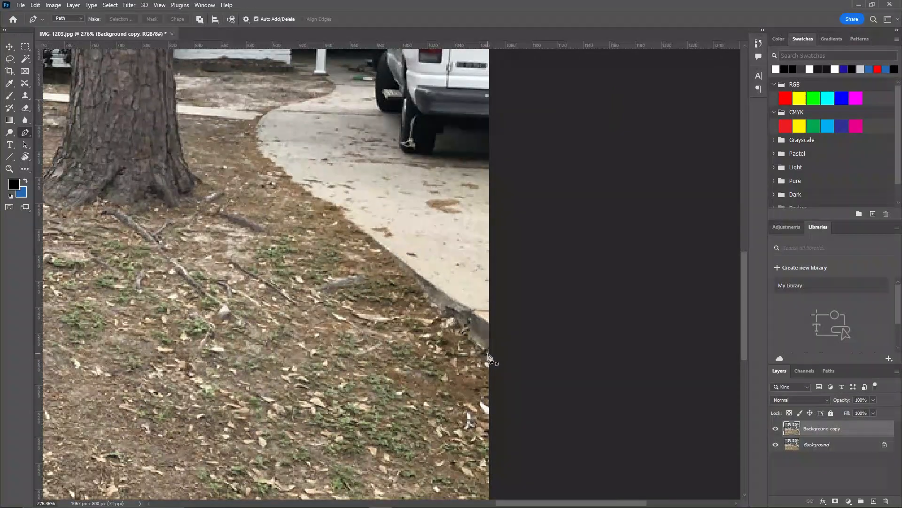
click(490, 356)
click(395, 256)
drag(349, 238, 445, 412)
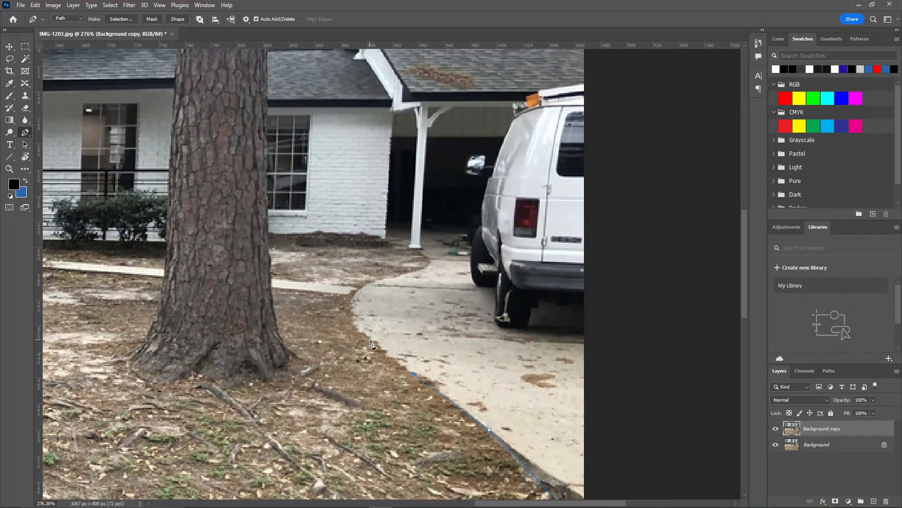
Step: Continue the path around the driveway's curve, past the carport post and along the house wall to the large tree
drag(374, 280, 396, 284)
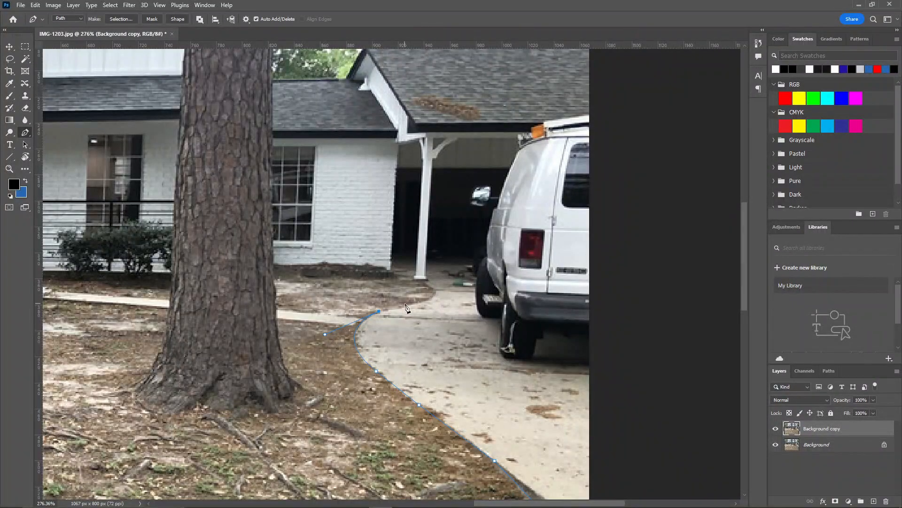
scroll(397, 312, up, 3)
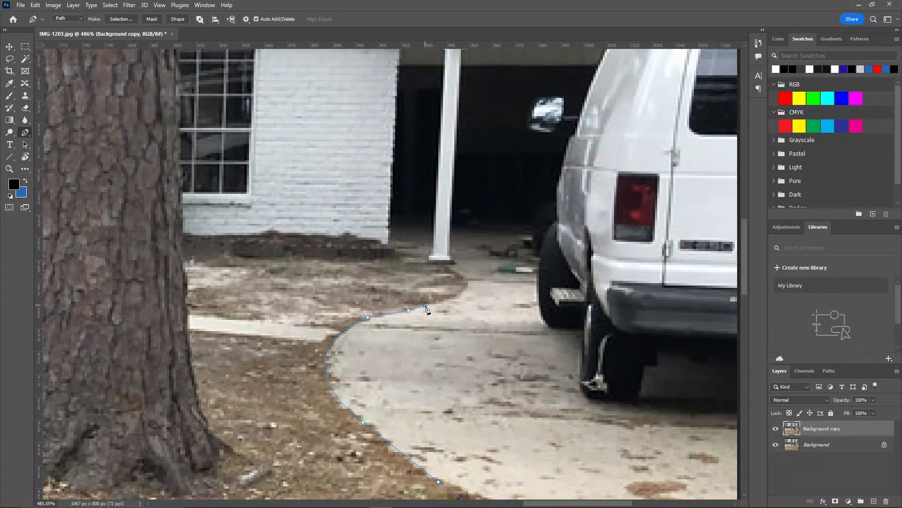
drag(396, 235, 424, 260)
drag(211, 256, 568, 256)
scroll(422, 265, down, 2)
click(427, 258)
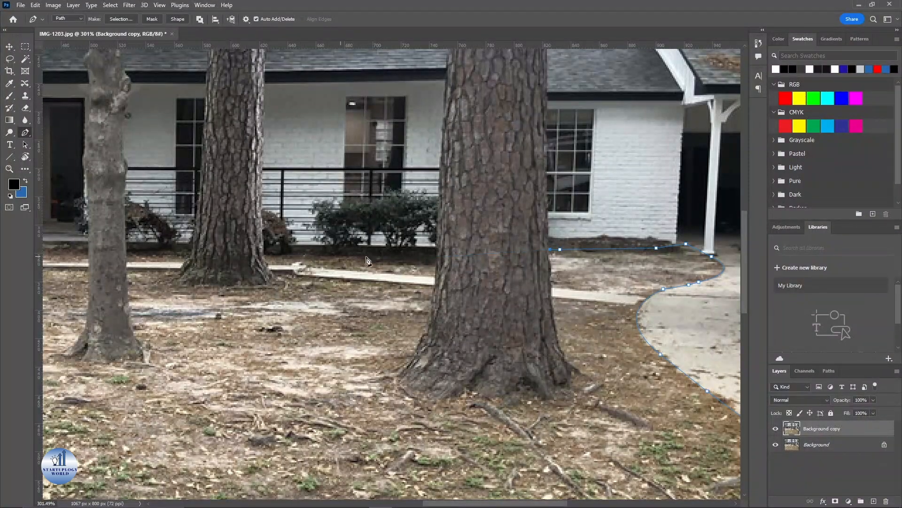
Step: Extend the path along the front planting bed from the large tree to the thin tree near the front door
click(322, 253)
click(278, 255)
click(265, 255)
drag(201, 254, 439, 253)
click(421, 254)
click(372, 253)
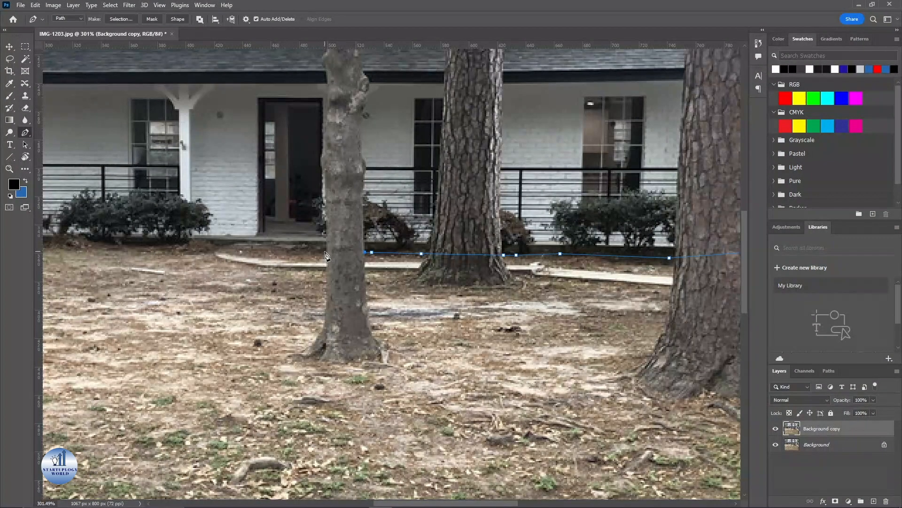
Step: Extend the path from the thin tree below the porch bushes to the foot of the ladder
click(263, 243)
click(235, 243)
drag(236, 243, 374, 279)
drag(319, 282, 344, 281)
click(349, 273)
click(321, 273)
click(295, 271)
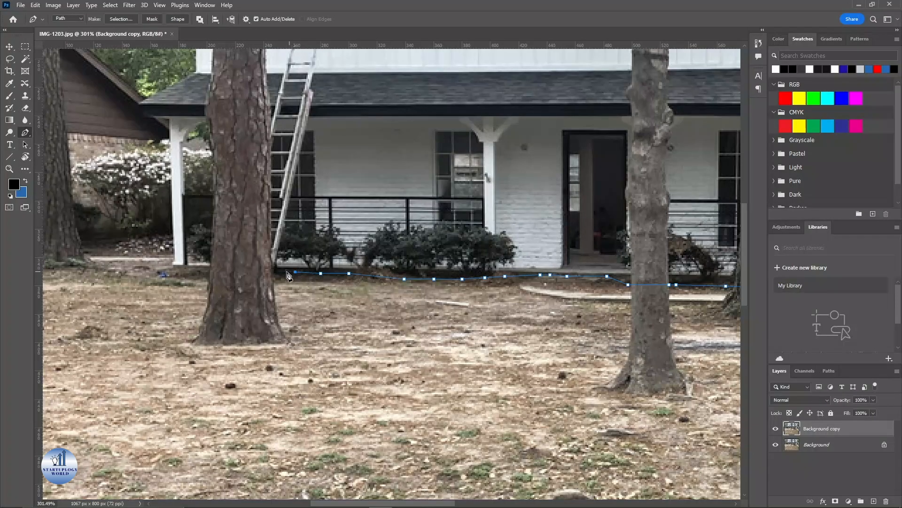
Step: Carry the path behind the ladder tree and along the neighbouring yard to the photo's opposite edge
drag(274, 276, 193, 277)
click(383, 277)
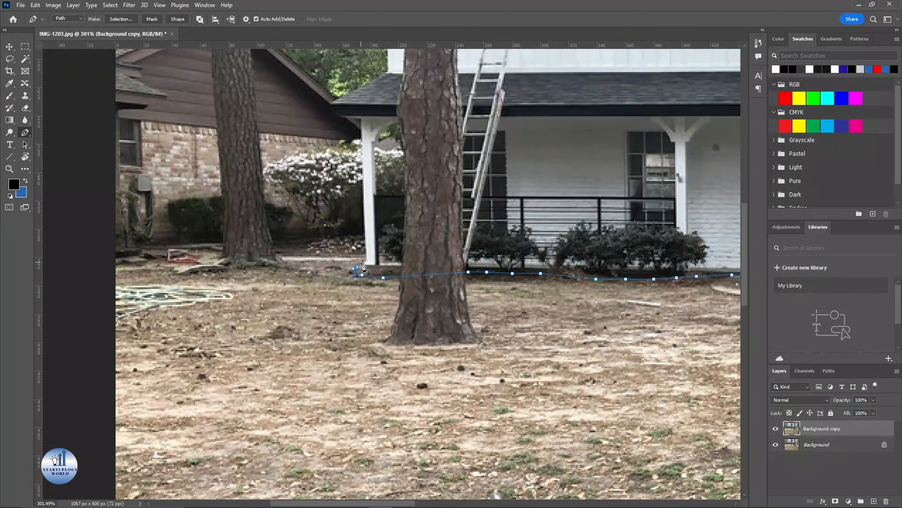
drag(275, 262, 394, 271)
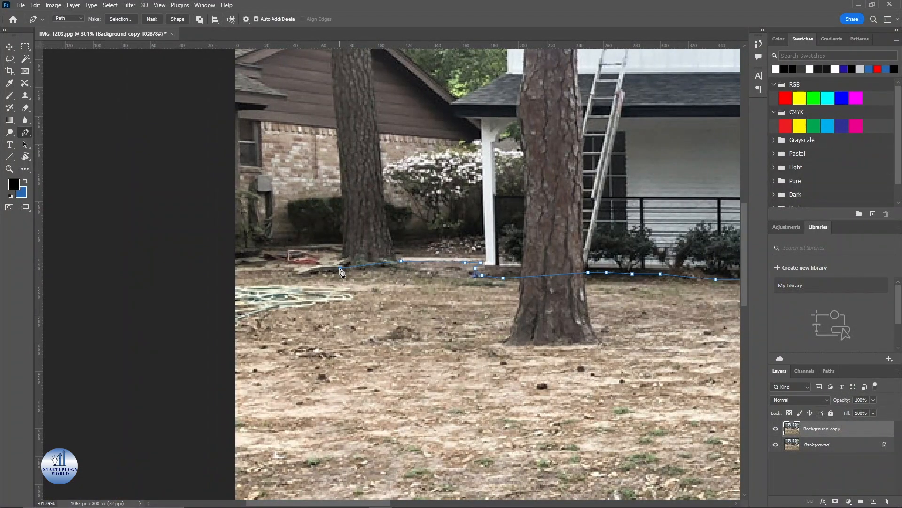
scroll(449, 285, down, 5)
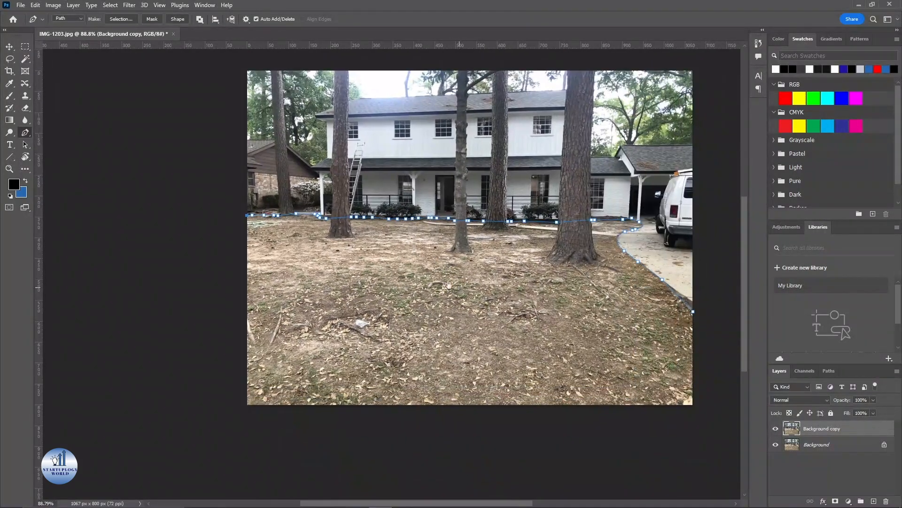
Step: Close the path by running it outside the canvas around the bare yard back to its starting point
click(237, 259)
click(222, 381)
click(236, 428)
click(369, 431)
drag(524, 435, 345, 403)
click(425, 403)
click(528, 393)
click(533, 362)
click(527, 323)
click(515, 282)
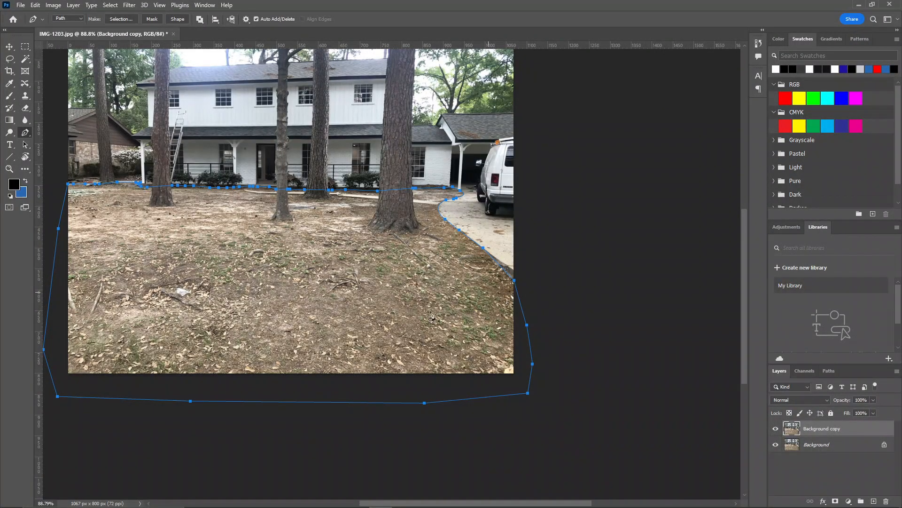
Step: Convert the closed path into a new anti-aliased selection with a feather radius of 1 pixel
drag(386, 282, 453, 289)
right_click(398, 296)
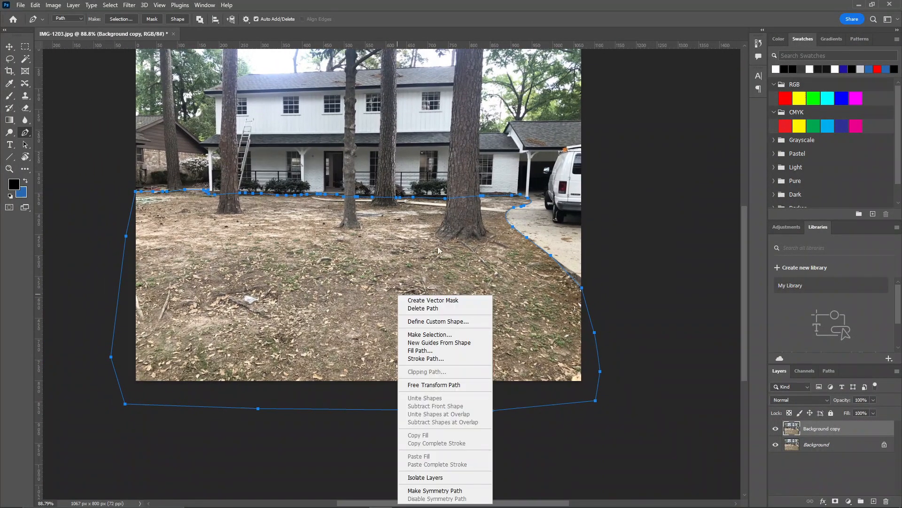
click(423, 333)
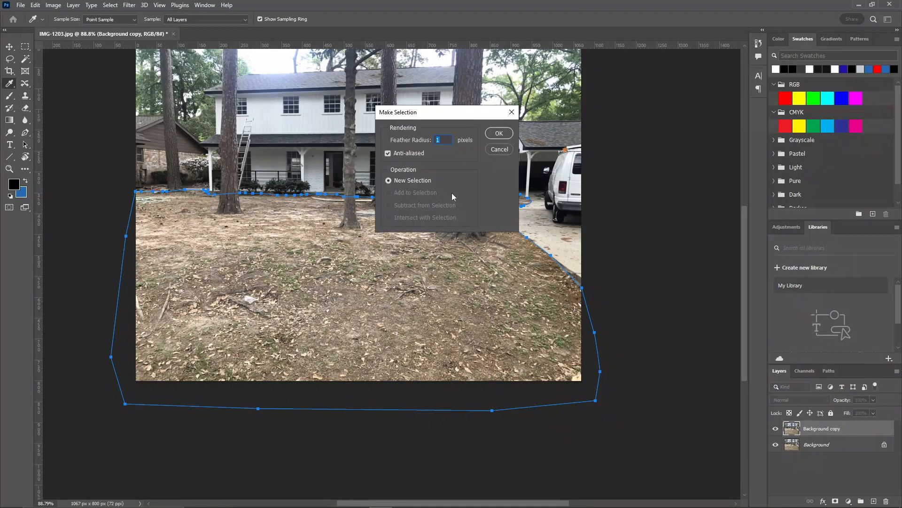
click(499, 133)
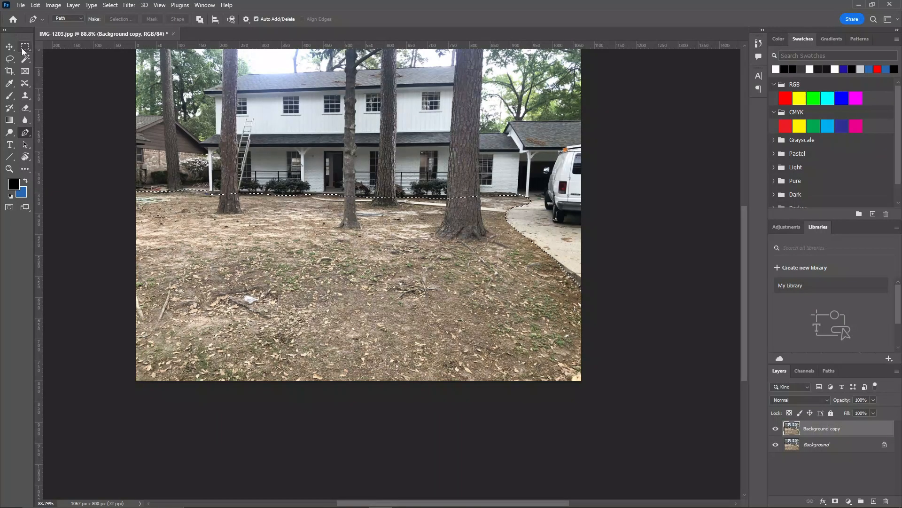
Step: Invert the selection and add it as a layer mask on the Background copy layer to hide the bare yard
key(m)
right_click(317, 259)
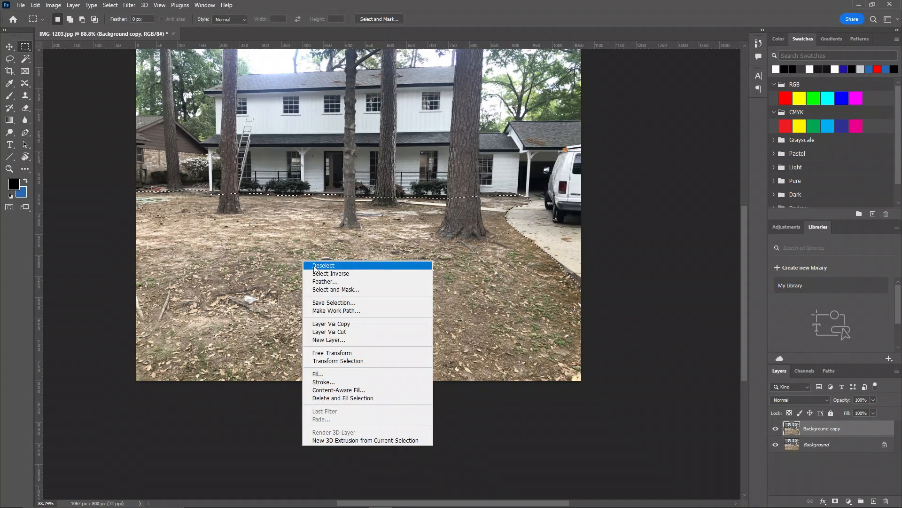
click(331, 275)
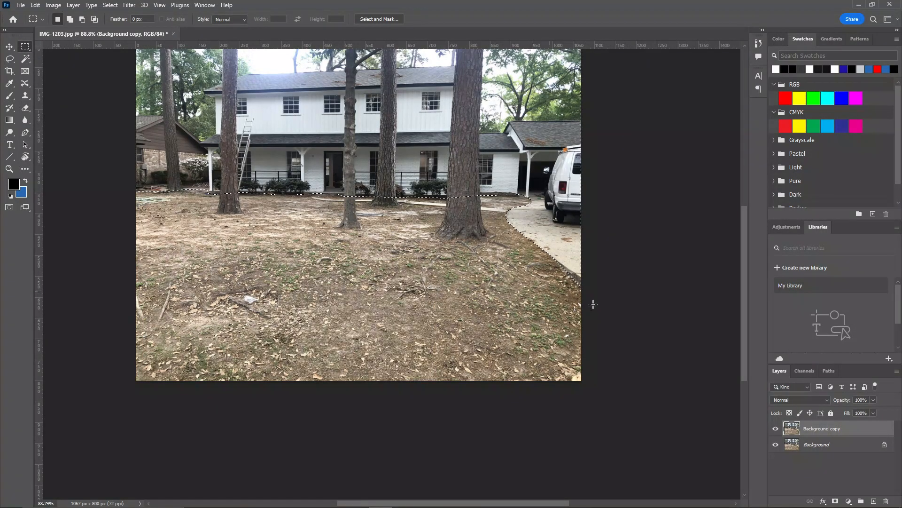
click(835, 501)
click(774, 445)
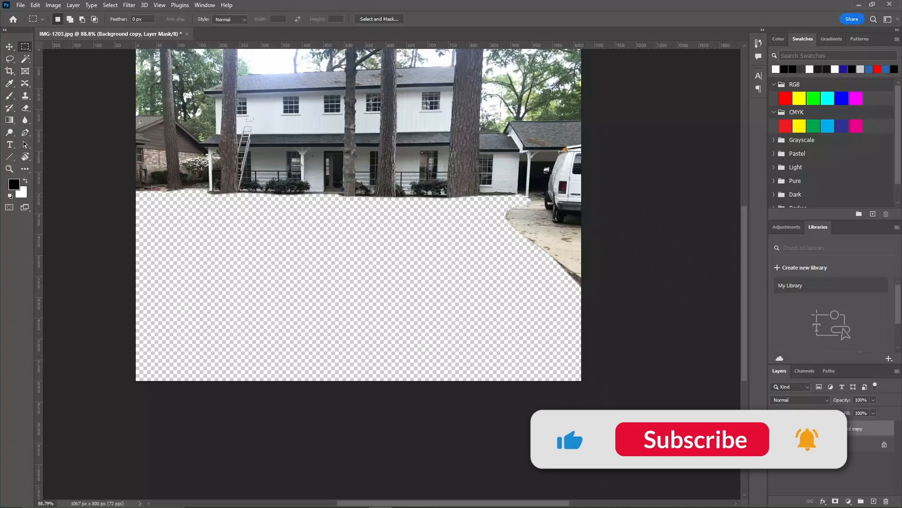
key(ctrl+z)
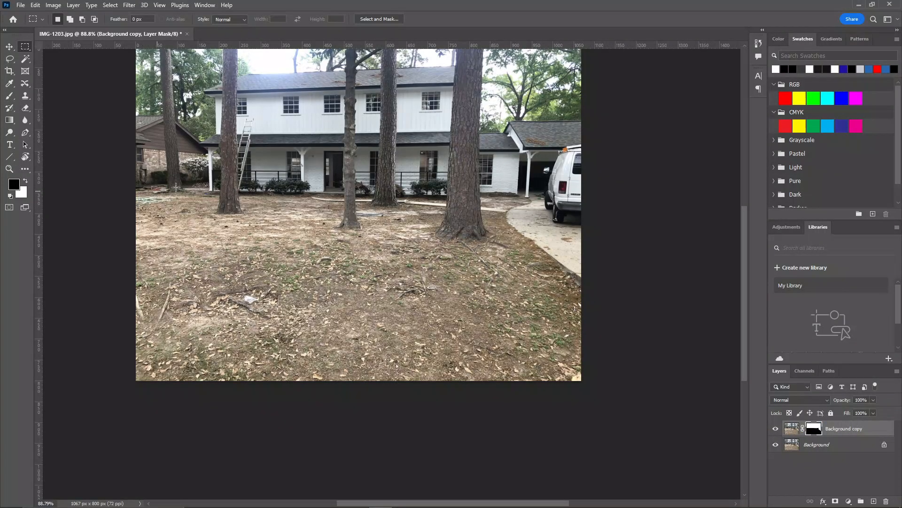
Step: Open turf-surface-texture.jpg, duplicate its layer and bring the grass into the IMG-1203.jpg document
key(alt+Tab)
key(alt+Tab)
drag(154, 126, 251, 39)
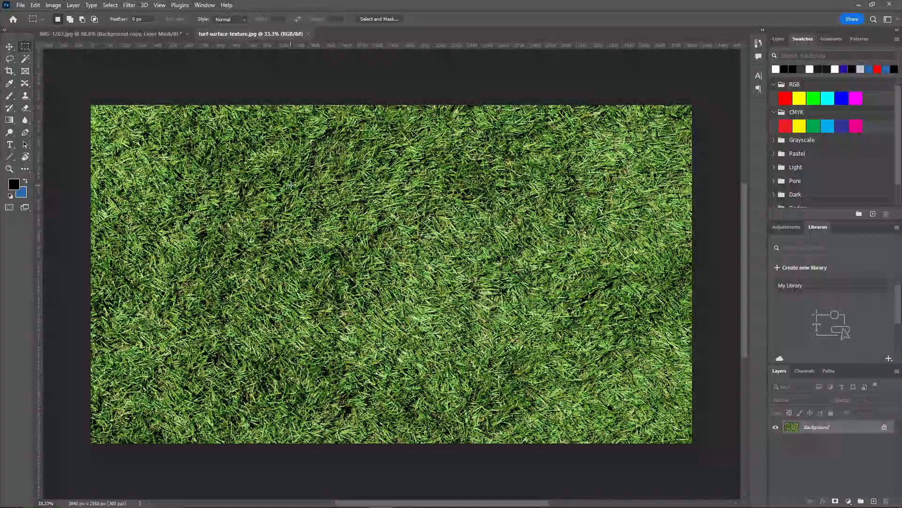
key(v)
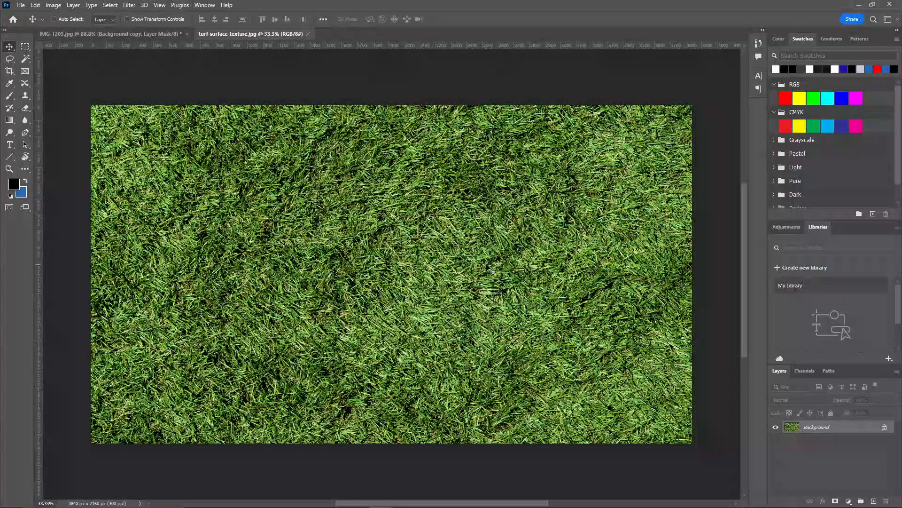
key(ctrl+j)
drag(371, 212, 329, 298)
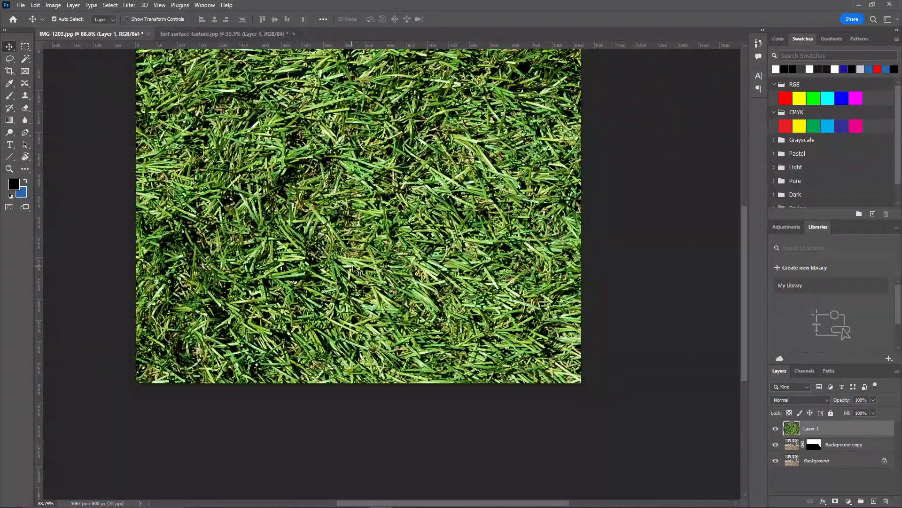
Step: Scale the grass layer down with Free Transform and position it over the yard below the house
scroll(354, 267, down, 6)
key(ctrl+t)
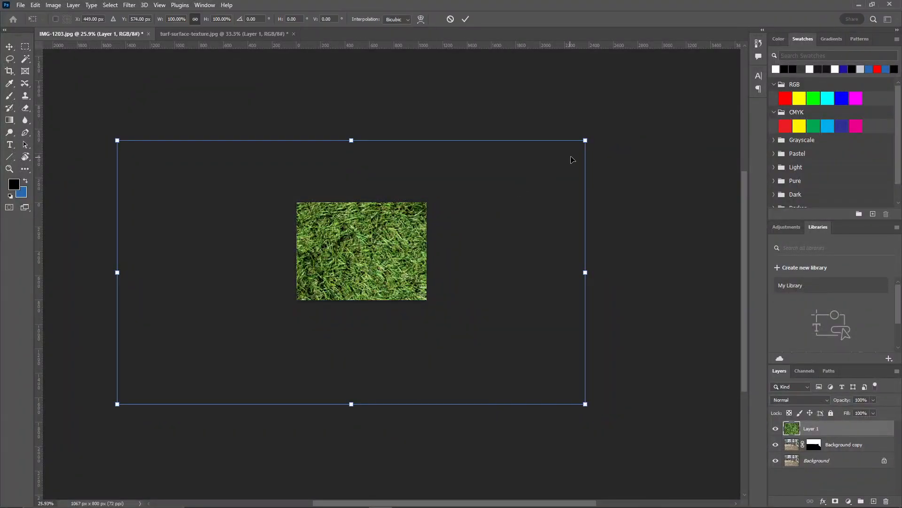
drag(585, 140, 414, 237)
drag(376, 264, 426, 278)
click(467, 19)
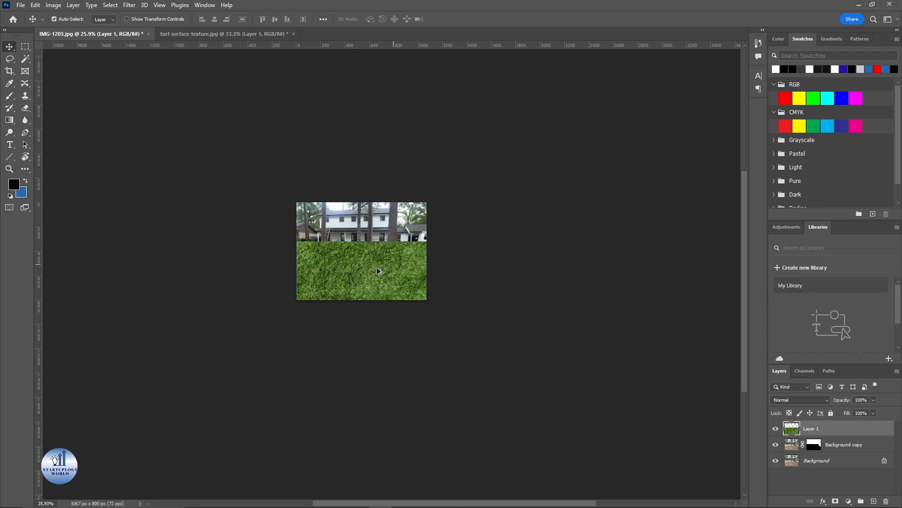
Step: Move the Background copy layer above the grass layer, and hide the grass and Background layers
scroll(348, 267, up, 3)
drag(842, 446, 836, 425)
click(642, 326)
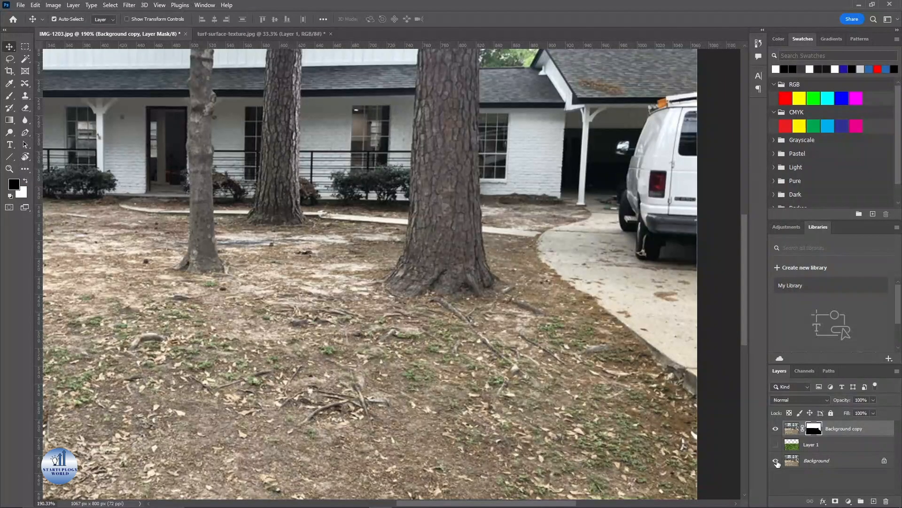
click(775, 460)
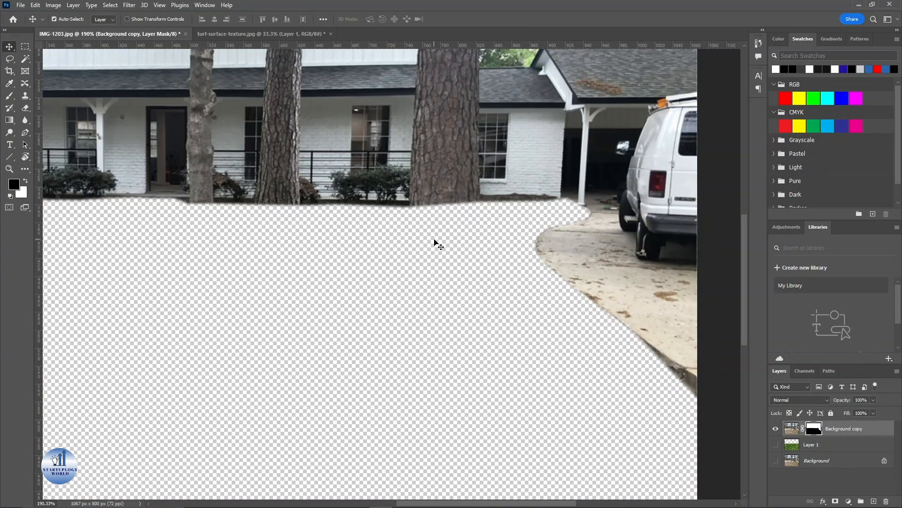
Step: Paint white with the Brush on the Background copy mask to reveal the large tree's lower trunk and roots
key(b)
mouse_move(441, 203)
mouse_down()
mouse_move(436, 287)
mouse_move(411, 308)
mouse_move(374, 307)
mouse_move(450, 285)
mouse_move(501, 309)
mouse_up()
key(x)
key(ctrl+z)
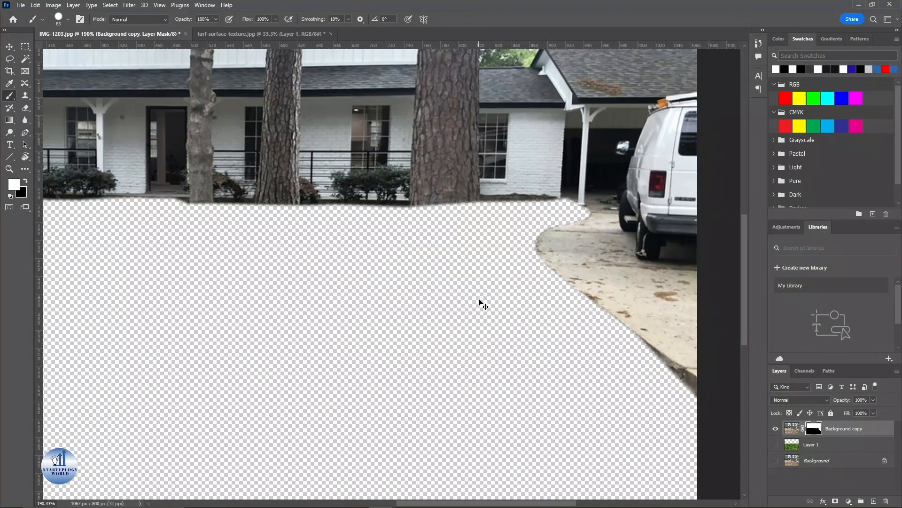
key(ctrl+shift+z)
scroll(503, 254, up, 5)
right_click(498, 253)
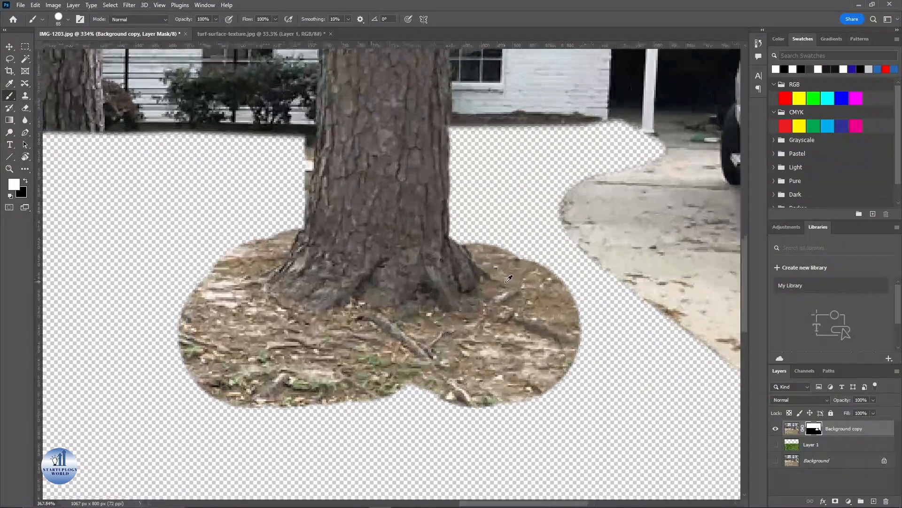
Step: Refine the mask around the large tree by painting out the surrounding ground and restoring its trunk and root edges
mouse_move(523, 244)
mouse_down()
mouse_move(480, 244)
mouse_move(516, 292)
mouse_move(487, 297)
mouse_move(471, 318)
mouse_move(369, 330)
mouse_move(353, 313)
mouse_move(301, 323)
mouse_move(252, 286)
mouse_move(291, 222)
mouse_up()
key(x)
drag(242, 245, 251, 246)
mouse_move(249, 245)
mouse_down()
mouse_move(223, 295)
mouse_move(262, 316)
mouse_move(489, 326)
mouse_move(557, 285)
mouse_move(501, 376)
mouse_move(566, 369)
mouse_move(308, 356)
mouse_move(417, 336)
mouse_up()
scroll(480, 256, left, 5)
drag(479, 256, 519, 291)
key(x)
mouse_move(549, 186)
mouse_down()
mouse_move(549, 289)
mouse_move(481, 242)
mouse_move(508, 217)
mouse_move(573, 216)
mouse_up()
scroll(512, 192, up, 3)
mouse_move(589, 278)
mouse_down()
mouse_move(467, 269)
mouse_move(509, 298)
mouse_move(614, 221)
mouse_move(583, 161)
mouse_up()
key(x)
key(ctrl+z)
mouse_move(455, 296)
mouse_down()
mouse_move(484, 297)
mouse_move(317, 288)
mouse_move(317, 244)
mouse_move(524, 298)
mouse_up()
drag(407, 225, 498, 277)
mouse_move(499, 277)
mouse_down()
mouse_move(533, 277)
mouse_move(515, 278)
mouse_up()
drag(254, 253, 324, 263)
Step: Restore the lower trunks of the two middle trees on the mask and paint out the ground around them
scroll(279, 258, left, 5)
key(x)
mouse_move(300, 235)
mouse_down()
mouse_move(301, 277)
mouse_move(254, 423)
mouse_move(320, 266)
mouse_move(342, 428)
mouse_move(282, 375)
mouse_up()
key(x)
drag(247, 268, 233, 437)
scroll(232, 437, down, 5)
scroll(233, 437, left, 2)
mouse_move(326, 294)
mouse_down()
mouse_move(406, 292)
mouse_move(508, 260)
mouse_move(465, 154)
mouse_move(495, 220)
mouse_up()
scroll(495, 225, down, 10)
scroll(361, 279, up, 10)
click(332, 281)
key(ctrl+z)
key(x)
mouse_move(330, 283)
mouse_down()
mouse_move(643, 290)
mouse_move(367, 295)
mouse_move(642, 294)
mouse_move(400, 301)
mouse_move(636, 301)
mouse_move(209, 298)
mouse_up()
scroll(641, 288, right, 3)
scroll(399, 296, right, 3)
scroll(543, 302, left, 4)
mouse_move(543, 302)
mouse_down()
mouse_move(215, 311)
mouse_move(221, 496)
mouse_up()
scroll(374, 181, down, 5)
Step: Restore the ladder tree's base on the mask and clean up the ground edge along the house and neighbouring yard
scroll(373, 181, left, 3)
mouse_move(374, 182)
mouse_down()
mouse_move(494, 182)
mouse_move(525, 265)
mouse_move(469, 247)
mouse_move(466, 268)
mouse_move(363, 266)
mouse_move(328, 197)
mouse_move(329, 258)
mouse_up()
key(x)
drag(324, 306, 574, 301)
mouse_move(549, 201)
mouse_down()
mouse_move(450, 301)
mouse_move(263, 261)
mouse_move(309, 124)
mouse_move(311, 191)
mouse_move(227, 196)
mouse_up()
scroll(228, 195, up, 4)
scroll(228, 196, left, 2)
key(x)
mouse_move(388, 231)
mouse_down()
mouse_move(291, 209)
mouse_move(118, 216)
mouse_up()
scroll(310, 235, left, 3)
mouse_move(325, 235)
mouse_down()
mouse_move(150, 225)
mouse_move(132, 244)
mouse_move(456, 254)
mouse_up()
key(x)
key(x)
scroll(329, 235, down, 3)
drag(376, 230, 141, 218)
scroll(444, 278, down, 3)
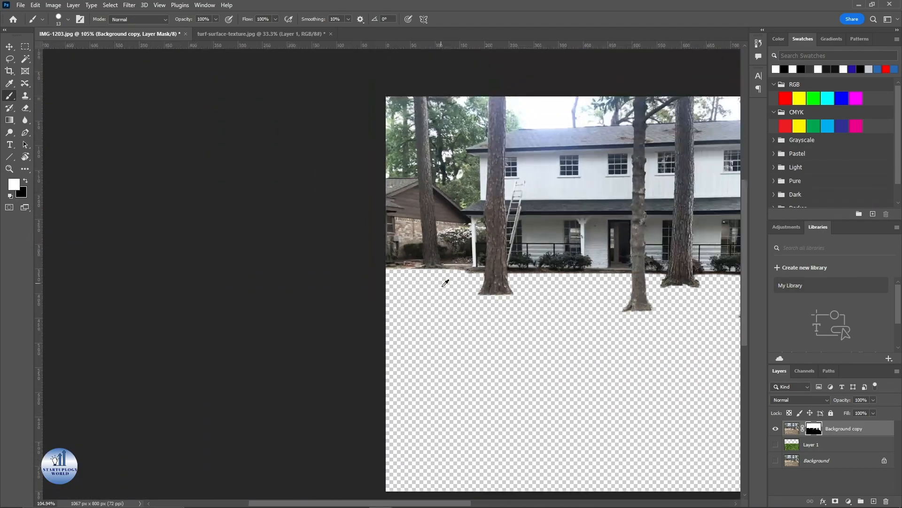
scroll(444, 277, down, 2)
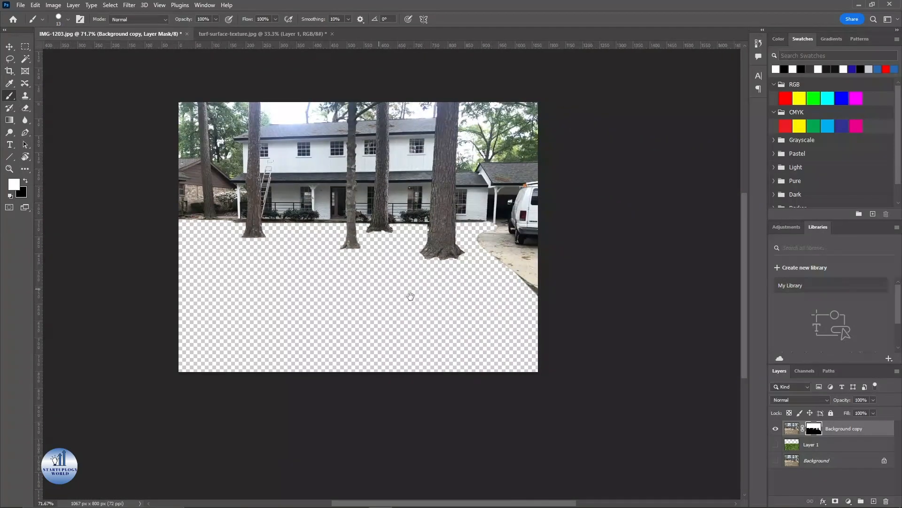
Step: Show the grass texture on Layer 1 and apply Auto Color to that layer
click(776, 444)
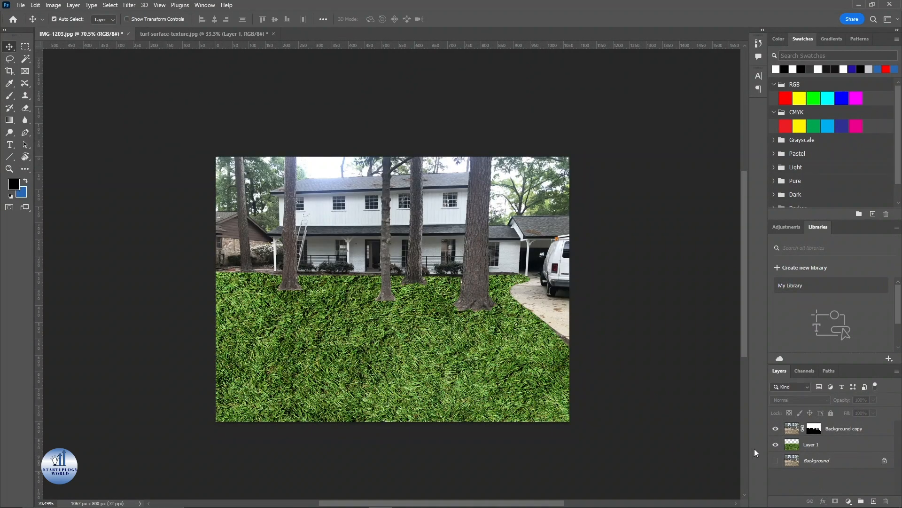
click(819, 446)
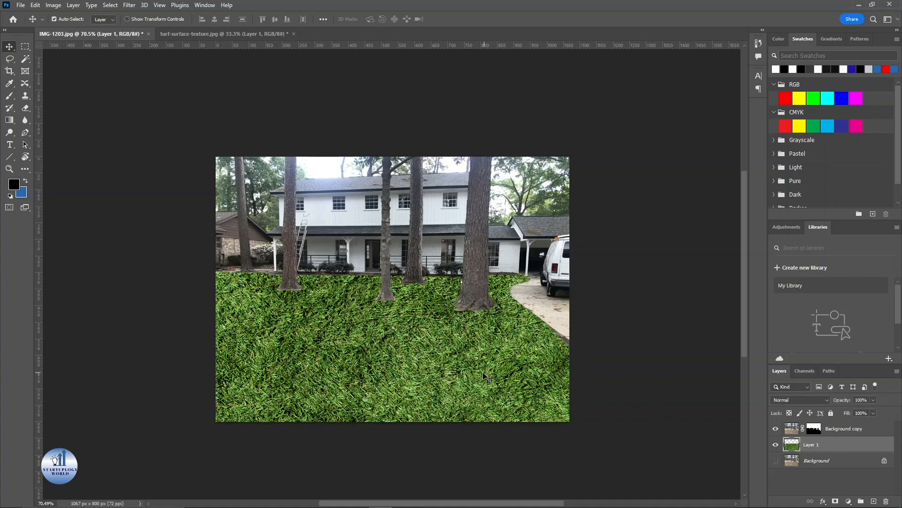
click(53, 5)
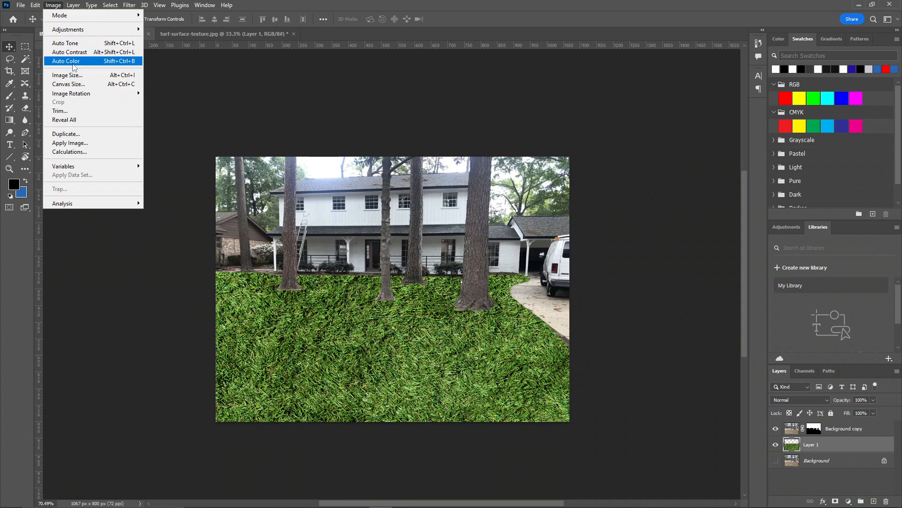
click(104, 61)
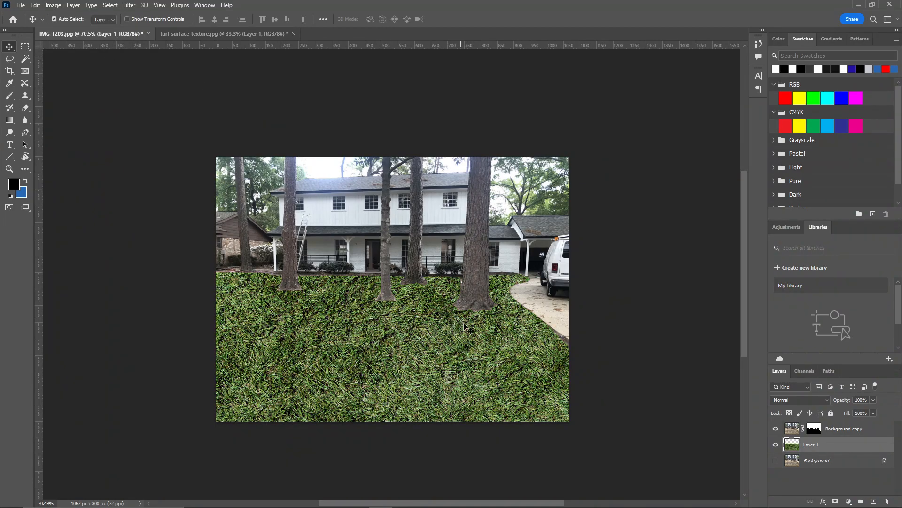
Step: Set up a small Brush with 0% hardness and 17% flow for painting on the Background copy mask
scroll(278, 297, up, 5)
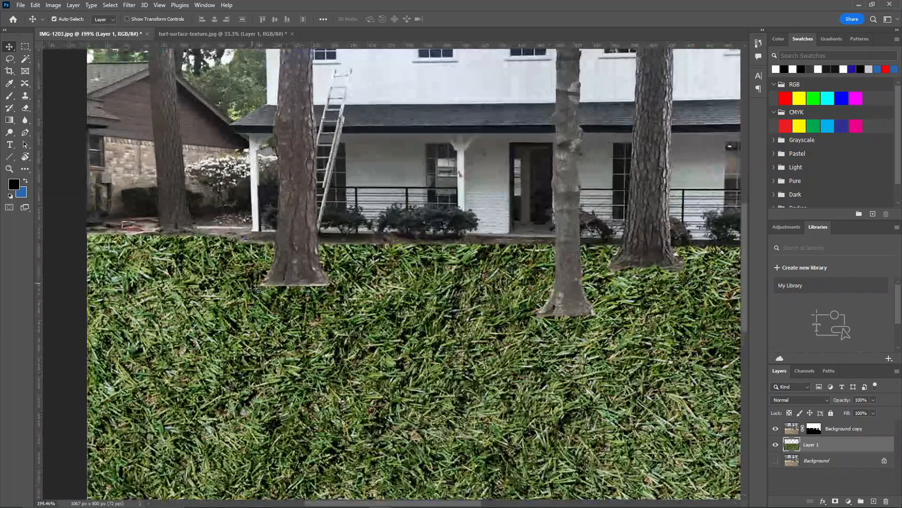
click(840, 433)
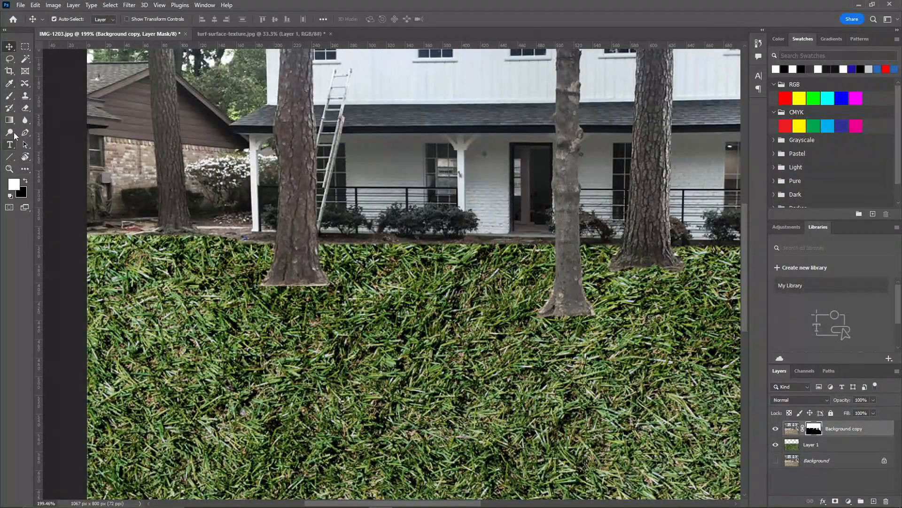
click(9, 96)
alt+right_click(258, 223)
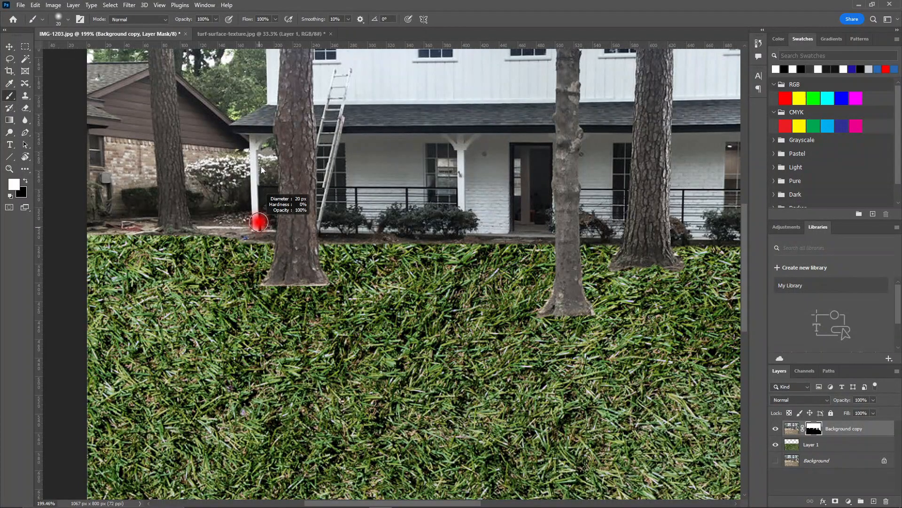
drag(270, 118, 273, 129)
scroll(278, 287, up, 5)
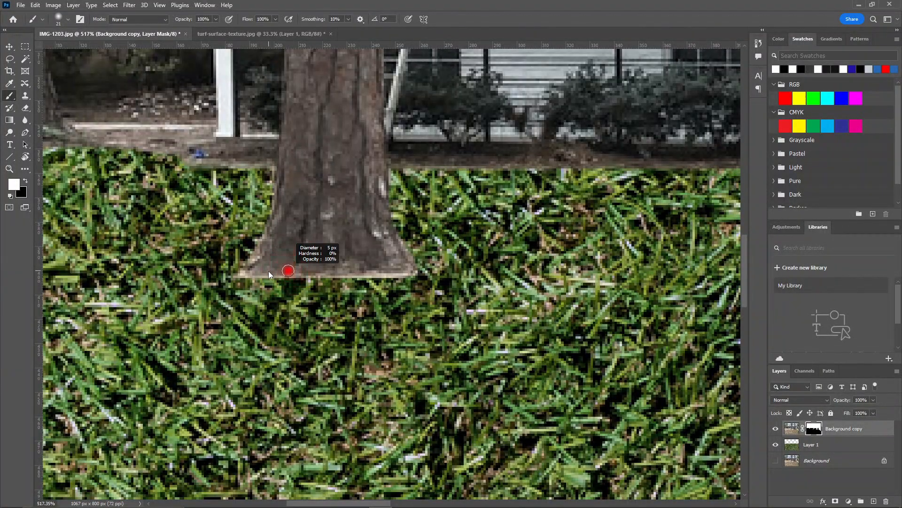
drag(249, 19, 162, 32)
Step: Blend the base of the tree beside the ladder into the grass by painting black over its bare-ground edge on the mask
mouse_move(286, 273)
mouse_down()
mouse_move(407, 280)
mouse_move(376, 281)
mouse_move(417, 269)
mouse_move(400, 245)
mouse_up()
scroll(400, 245, down, 4)
scroll(437, 267, up, 3)
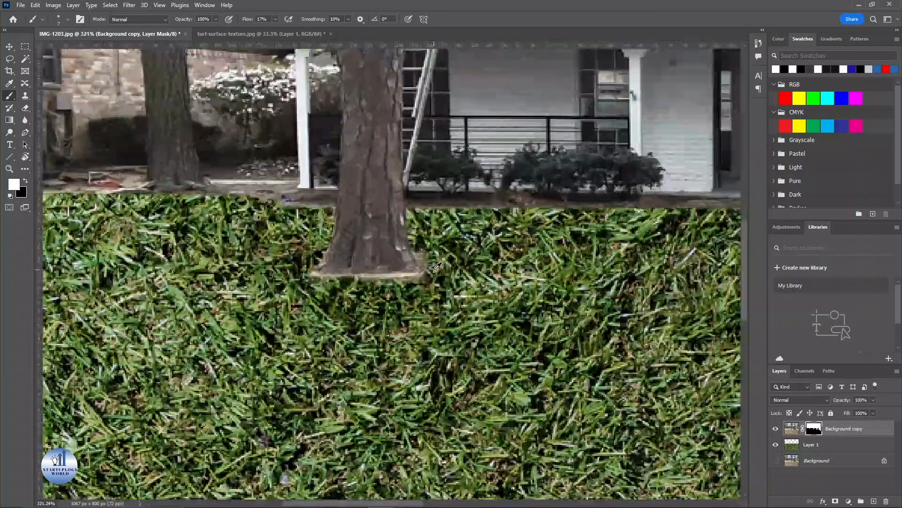
scroll(437, 266, up, 2)
key(v)
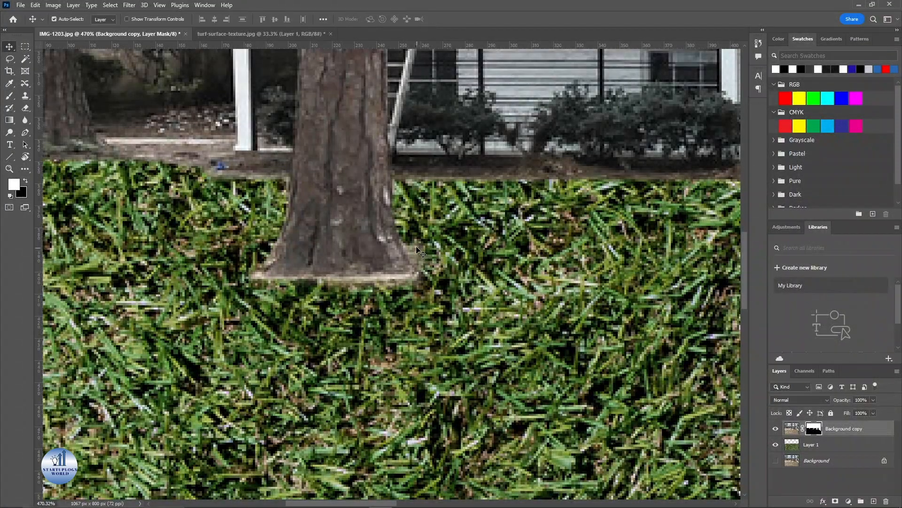
key(b)
key(x)
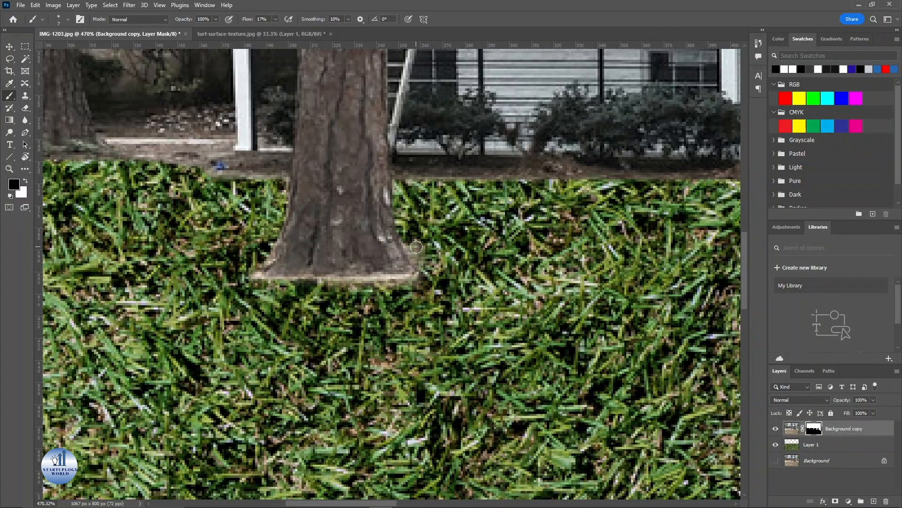
drag(420, 279, 242, 279)
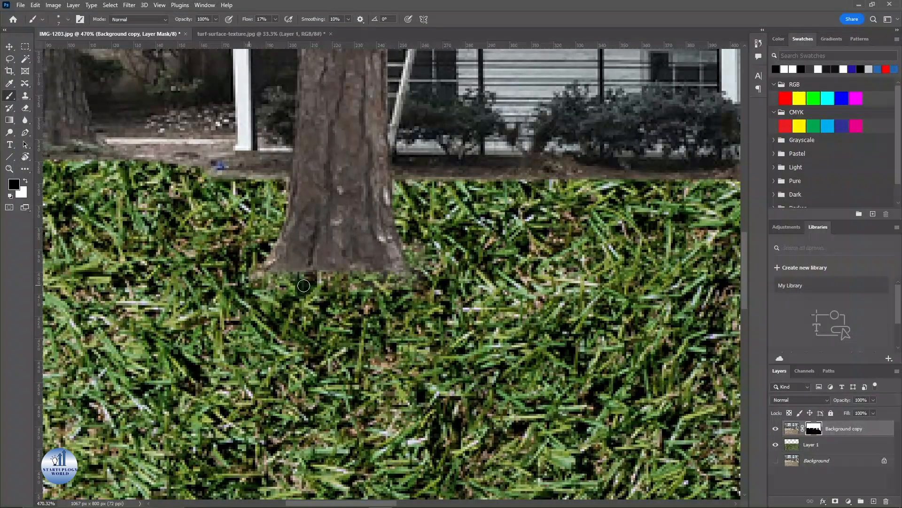
Step: Soften the bases of the two middle trees and the large tree into the grass by painting black on the mask
scroll(464, 317, down, 4)
scroll(464, 317, up, 6)
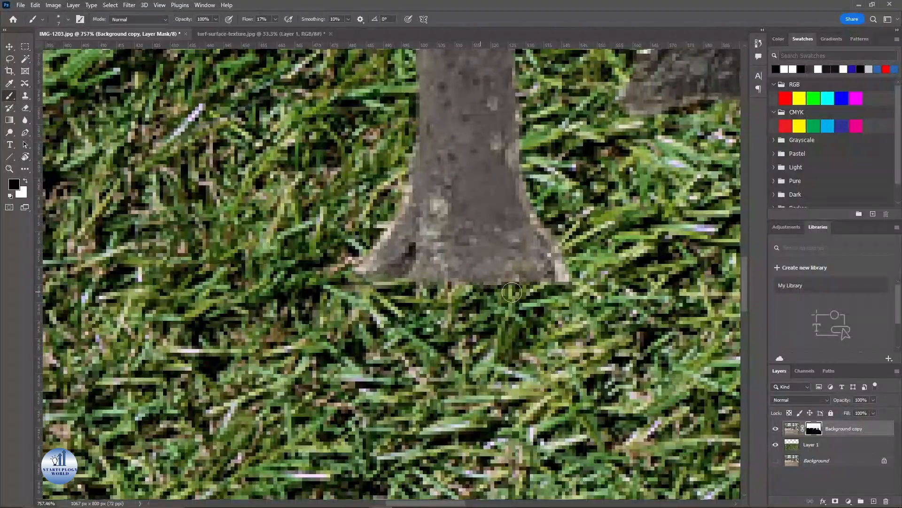
scroll(403, 284, down, 7)
scroll(374, 271, up, 7)
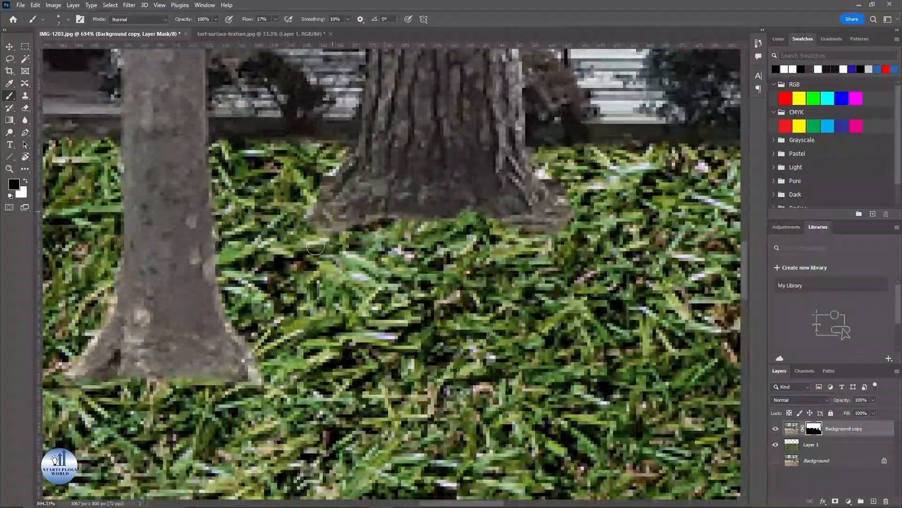
scroll(373, 270, down, 7)
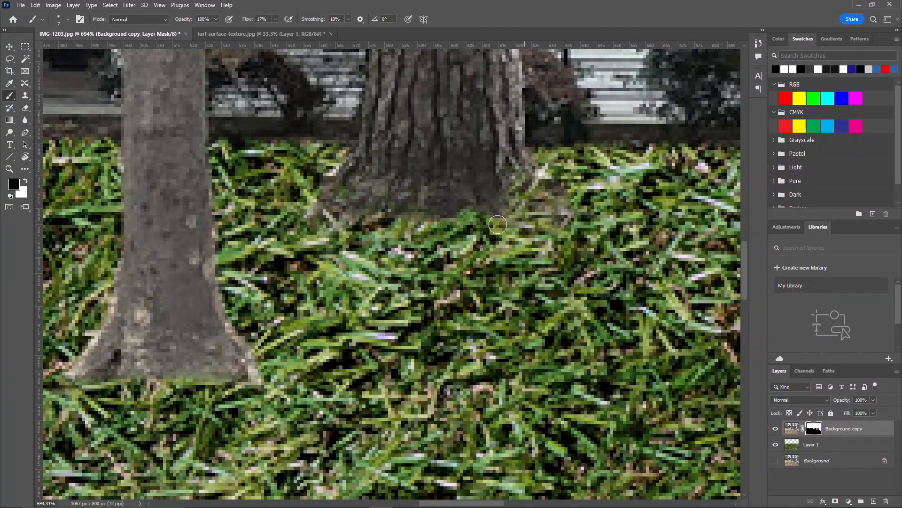
scroll(513, 315, up, 3)
scroll(514, 315, down, 3)
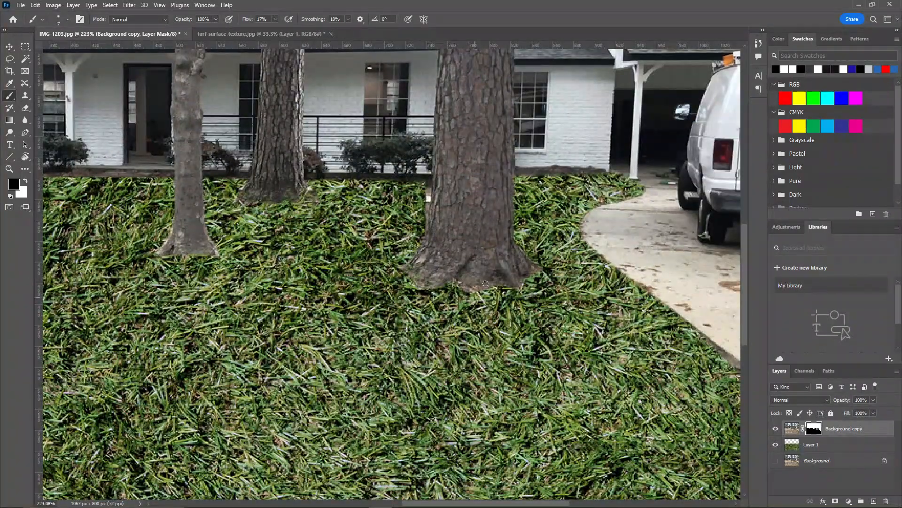
scroll(407, 266, down, 4)
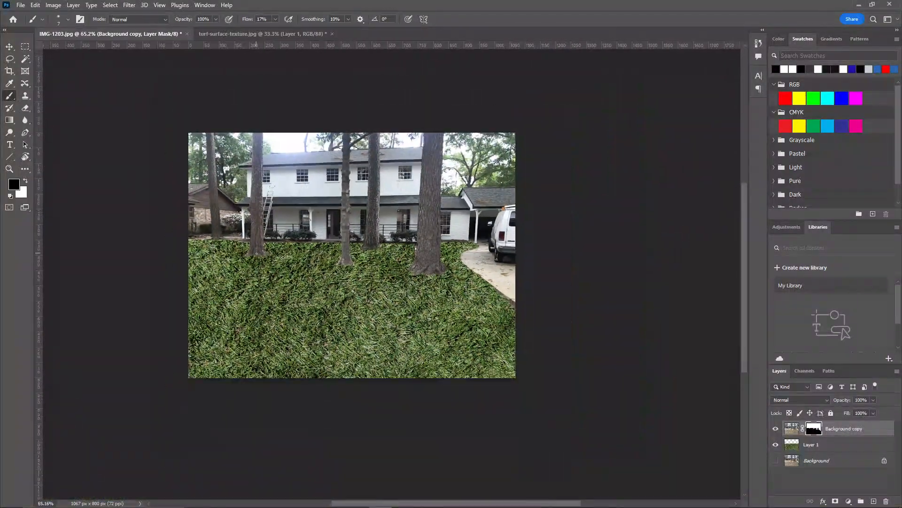
drag(359, 272, 413, 268)
scroll(377, 278, down, 1)
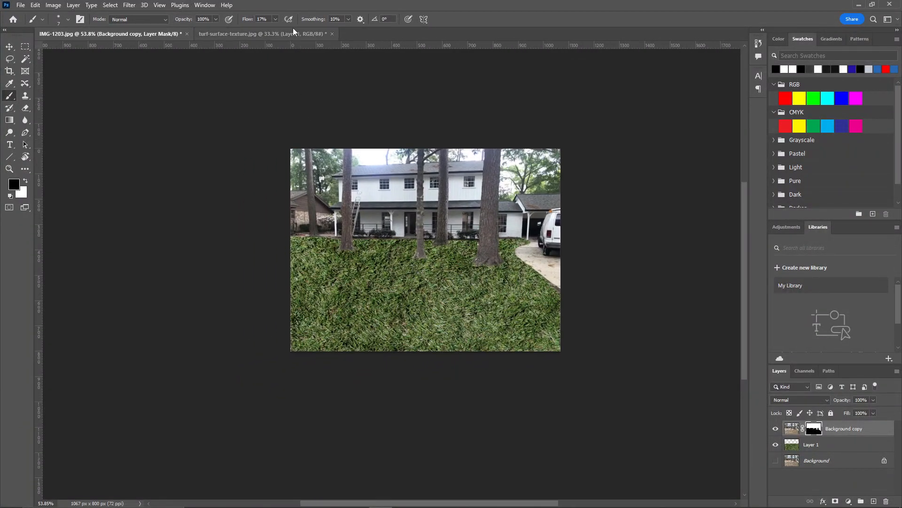
Step: Save the edited photo with Save As, choosing the computer instead of Creative Cloud as the location
click(21, 5)
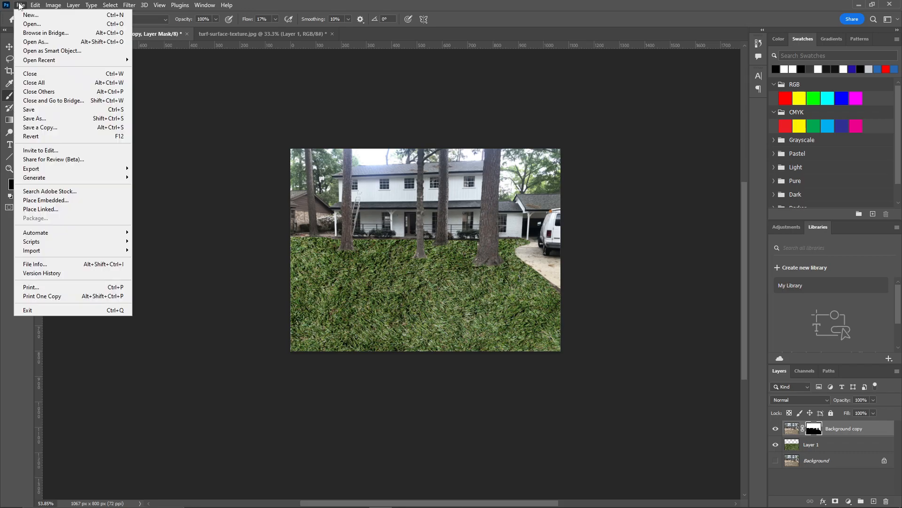
click(42, 118)
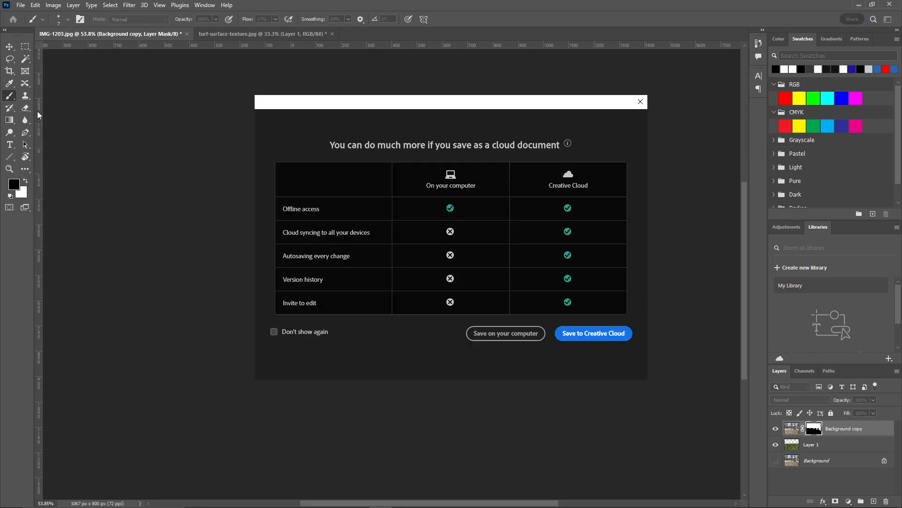
click(502, 333)
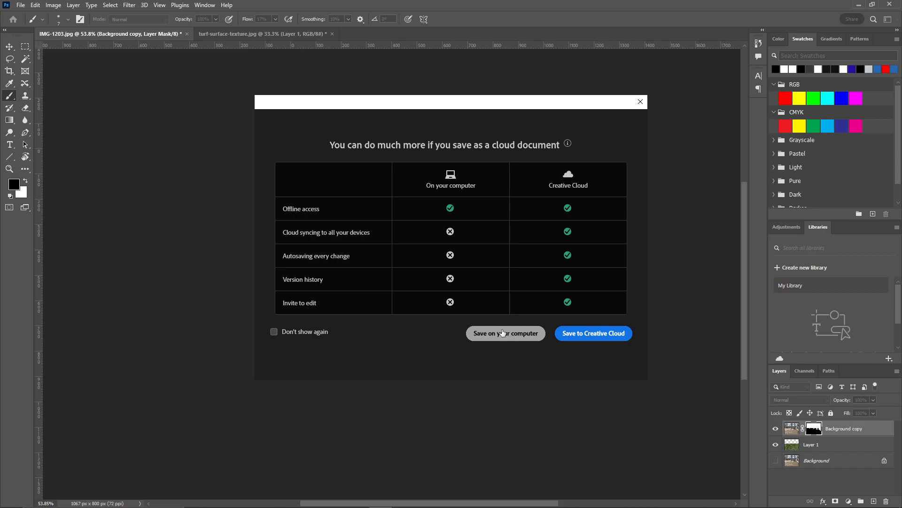